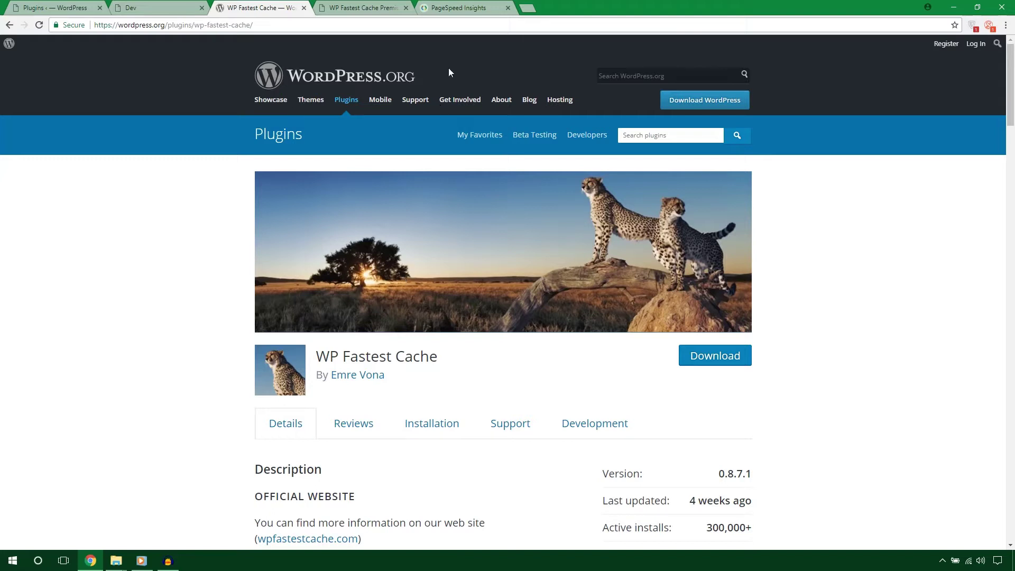
Step: Select the WP Fastest Cache title in the Plugin Directory, then return to the site's Plugins list
drag(437, 358, 322, 350)
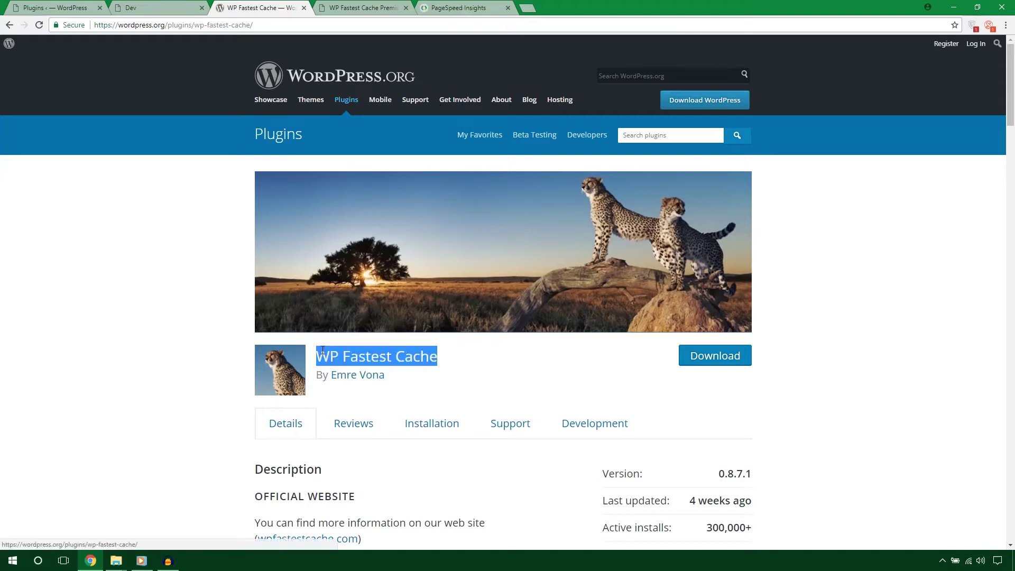
right_click(323, 350)
click(344, 428)
click(53, 7)
mouse_move(43, 170)
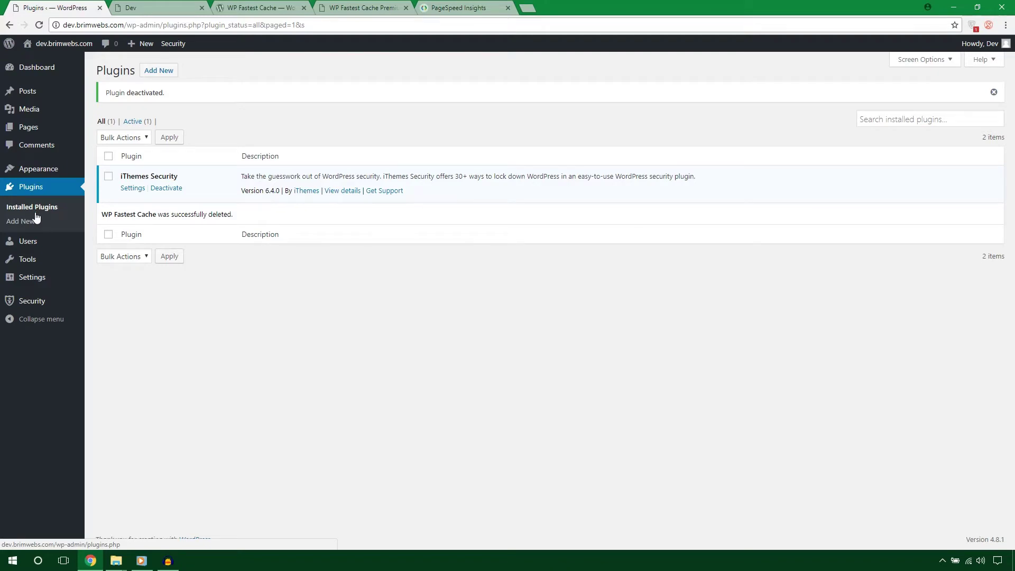
Step: Search new plugins for 'WP Fastest Cache', install and activate it, then open its Options page
click(158, 70)
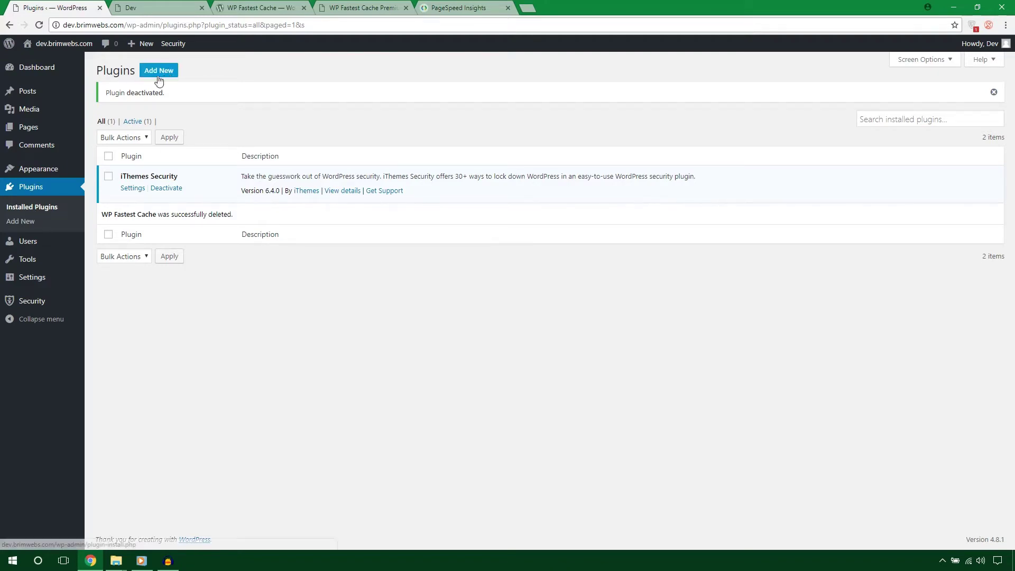
click(846, 100)
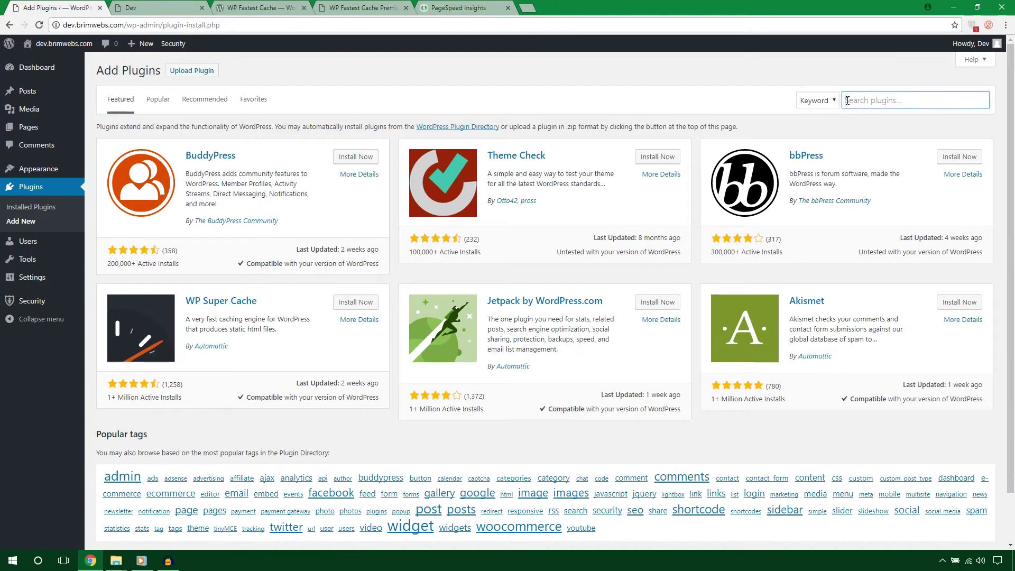
text(WP Fastest Cache)
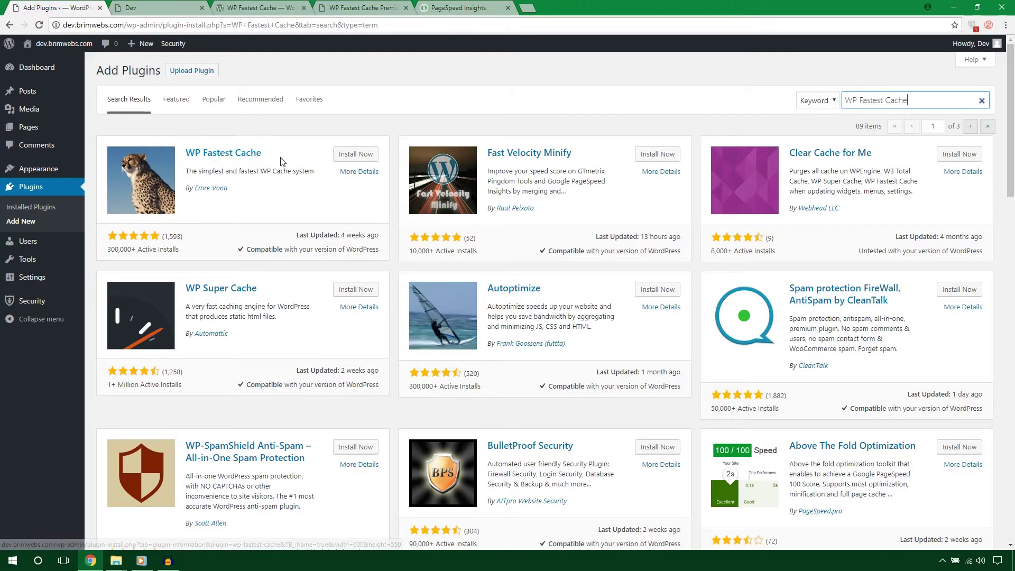
click(358, 154)
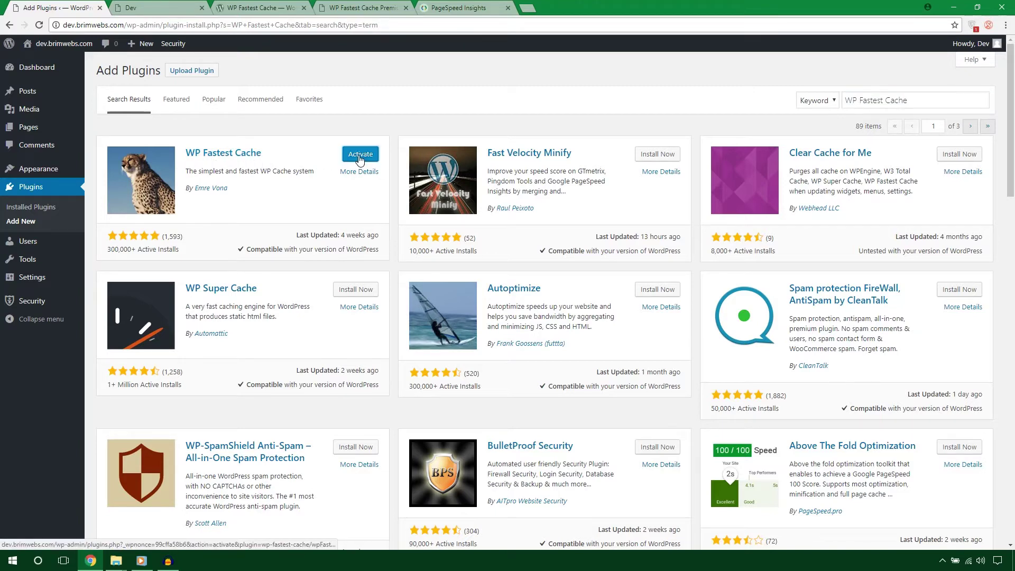
click(360, 156)
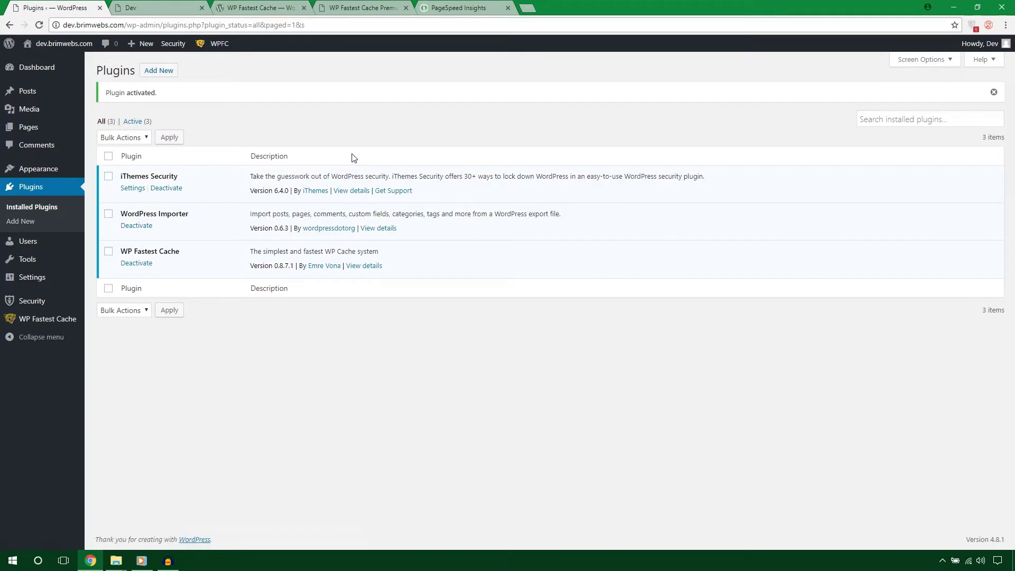
click(37, 323)
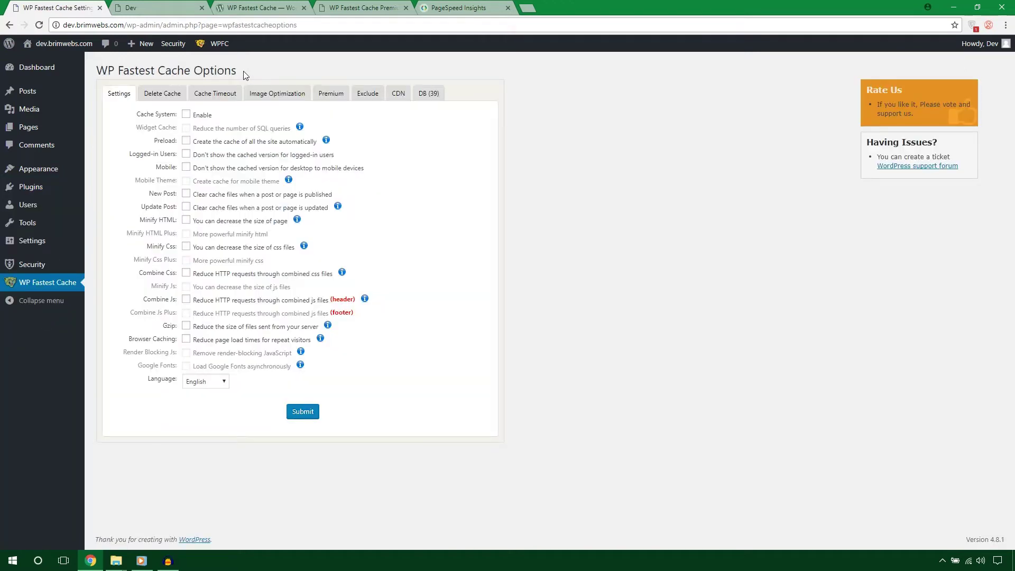
Step: Tick Cache System: Enable on the WP Fastest Cache Settings tab
drag(244, 73, 197, 70)
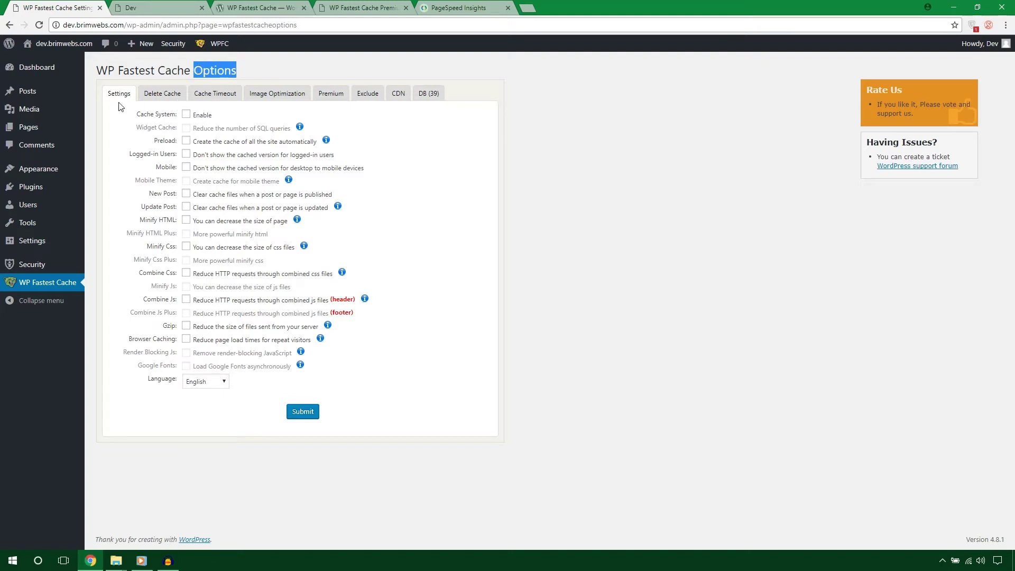
click(94, 102)
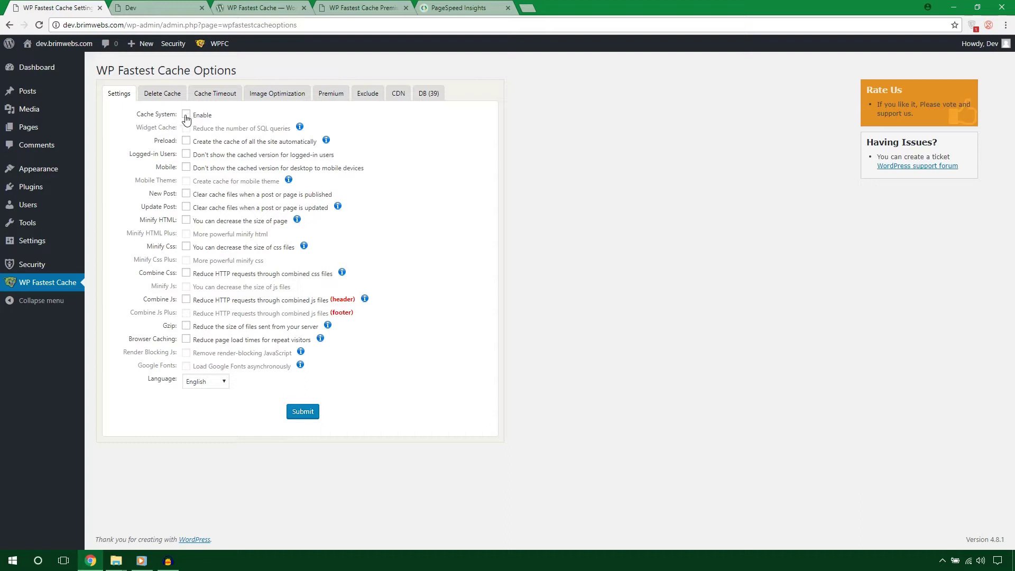
click(186, 116)
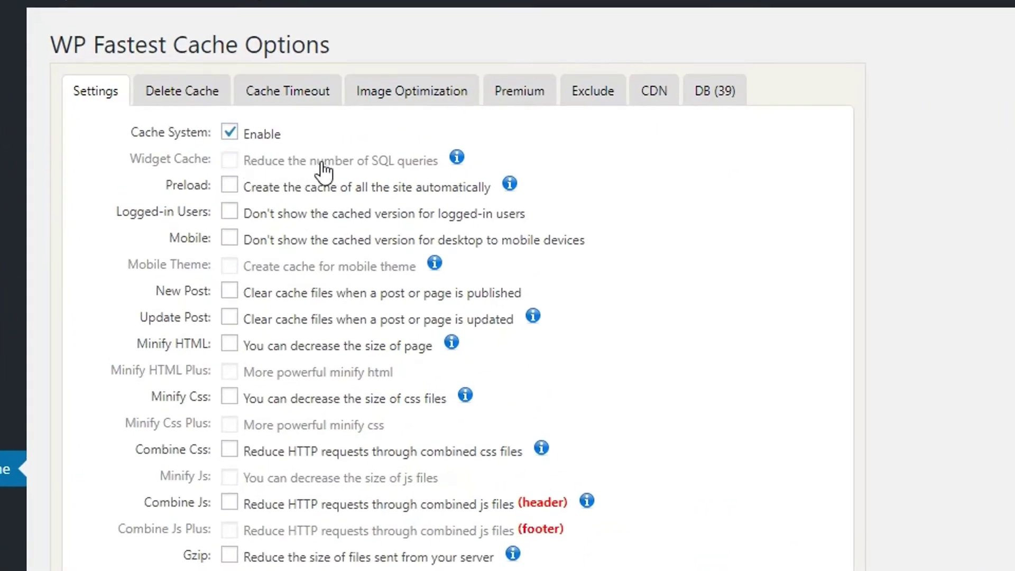
Step: Read the Widget Cache info note explaining why that option is unavailable
click(455, 158)
click(458, 158)
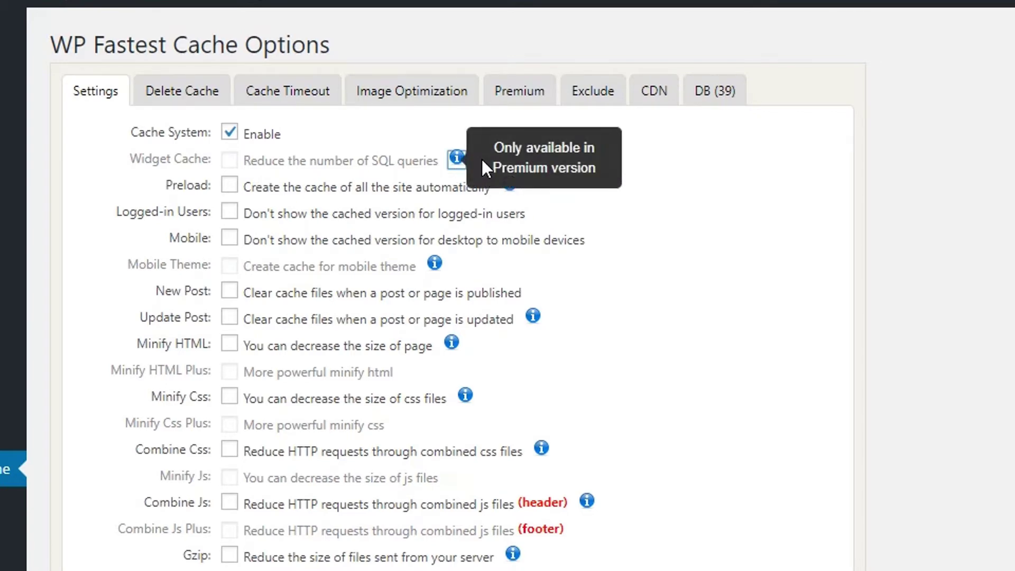
mouse_move(248, 159)
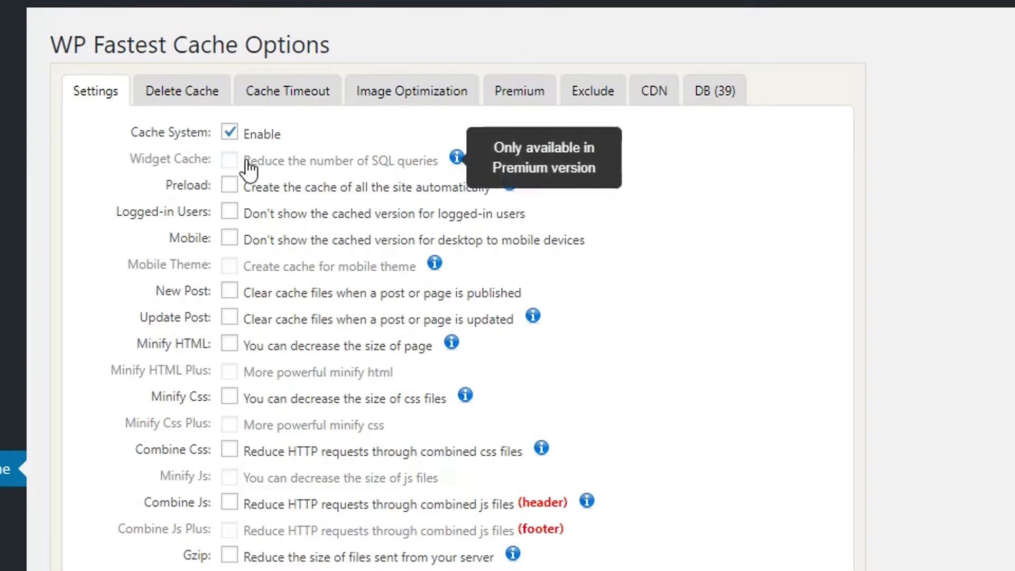
drag(133, 158, 208, 158)
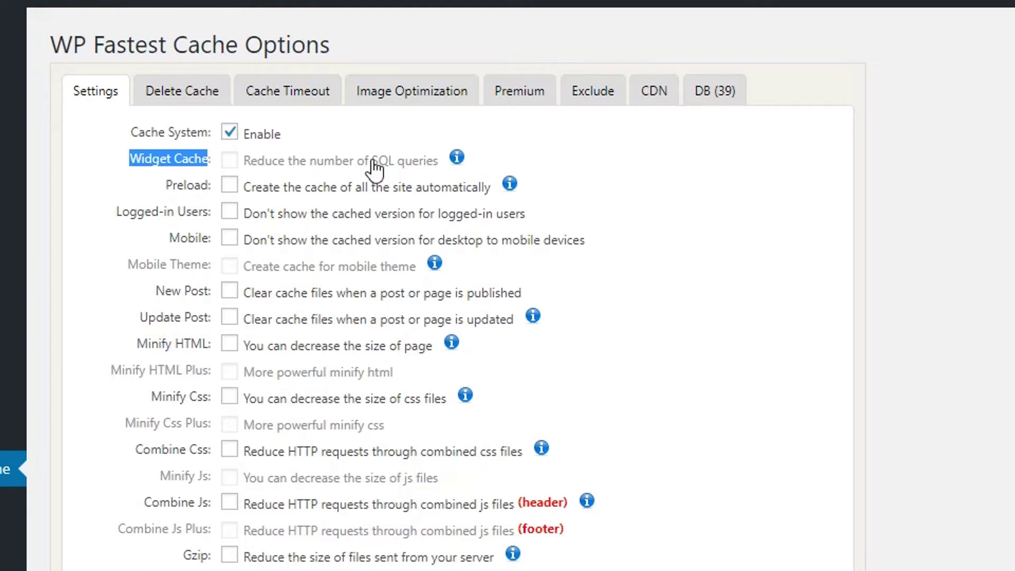
click(563, 157)
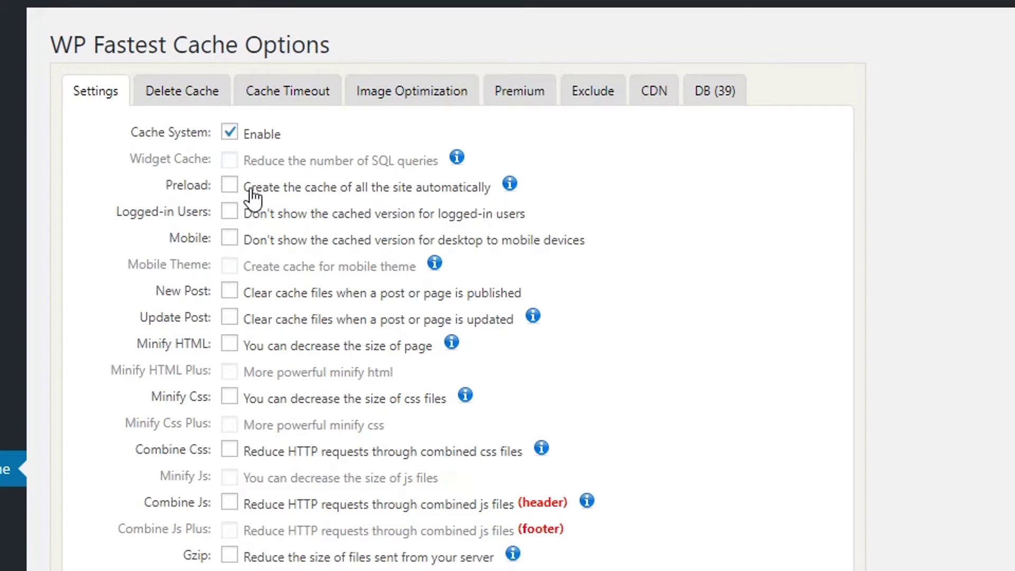
Step: Enable Preload with Homepage included, leaving Pages unticked
click(230, 185)
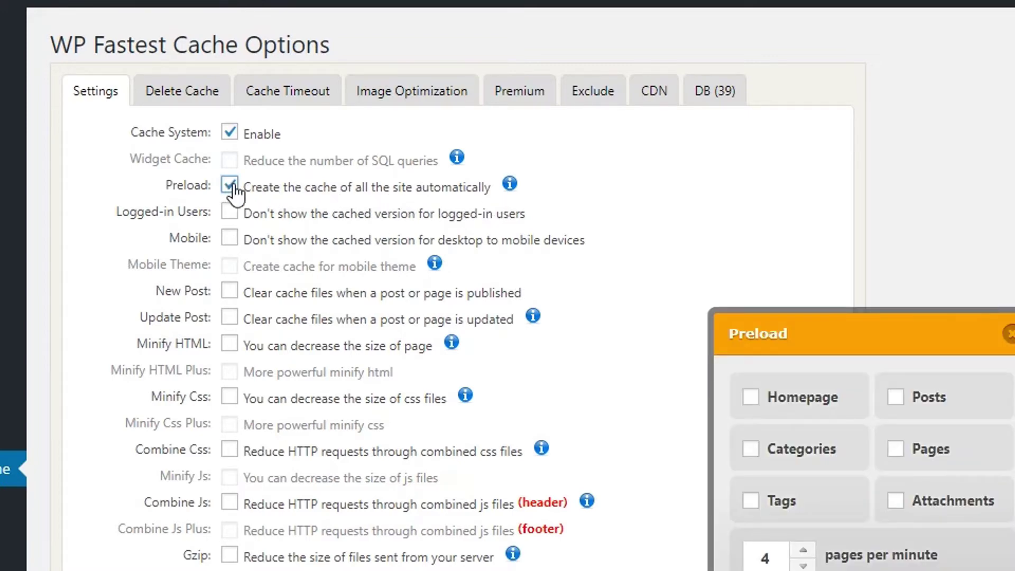
click(751, 398)
click(894, 452)
click(897, 450)
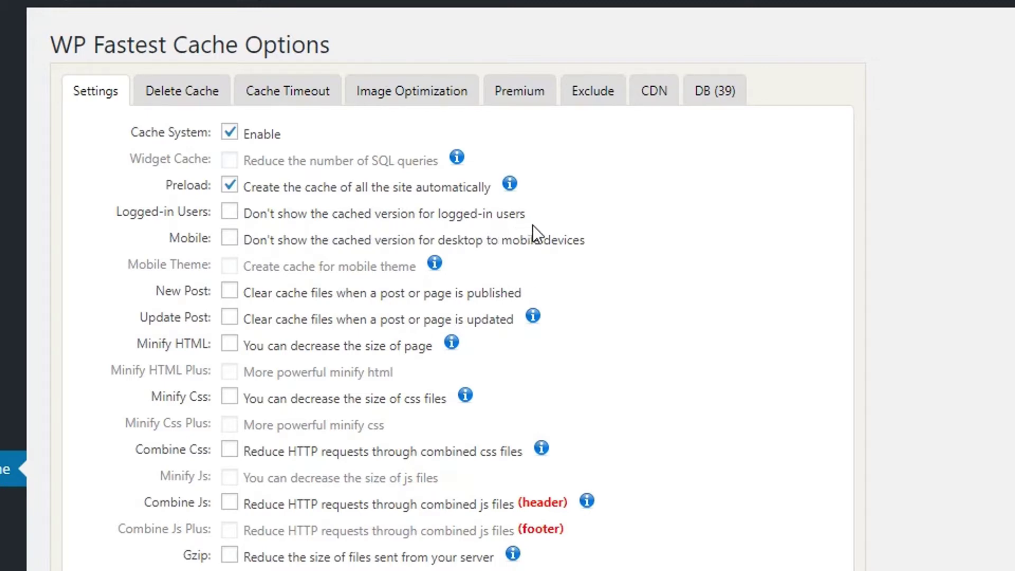
Step: Tick the Logged-in Users and Mobile options so those visitors don't get cached pages
click(229, 214)
click(231, 239)
drag(154, 291, 210, 304)
drag(157, 294, 198, 296)
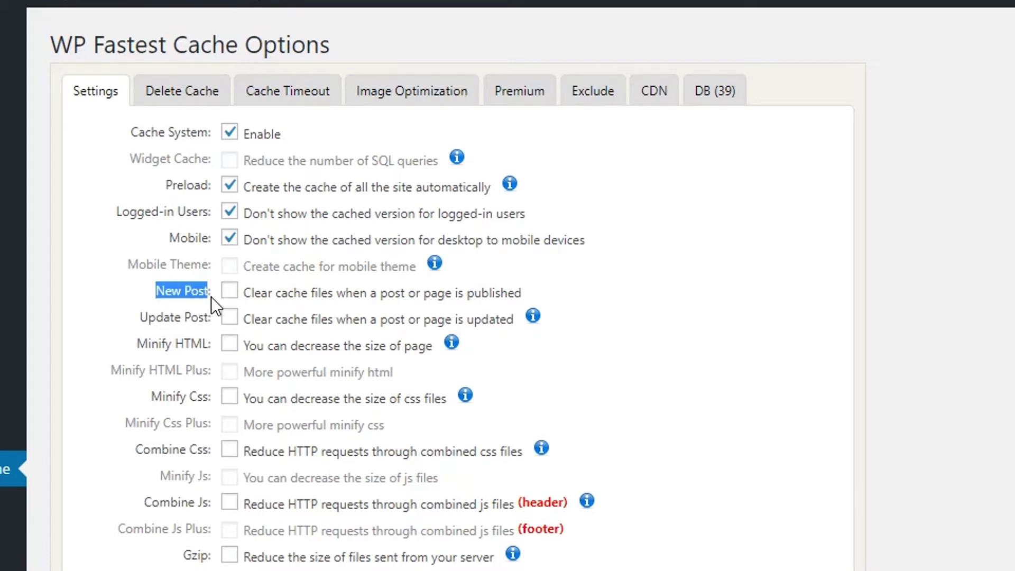
click(213, 322)
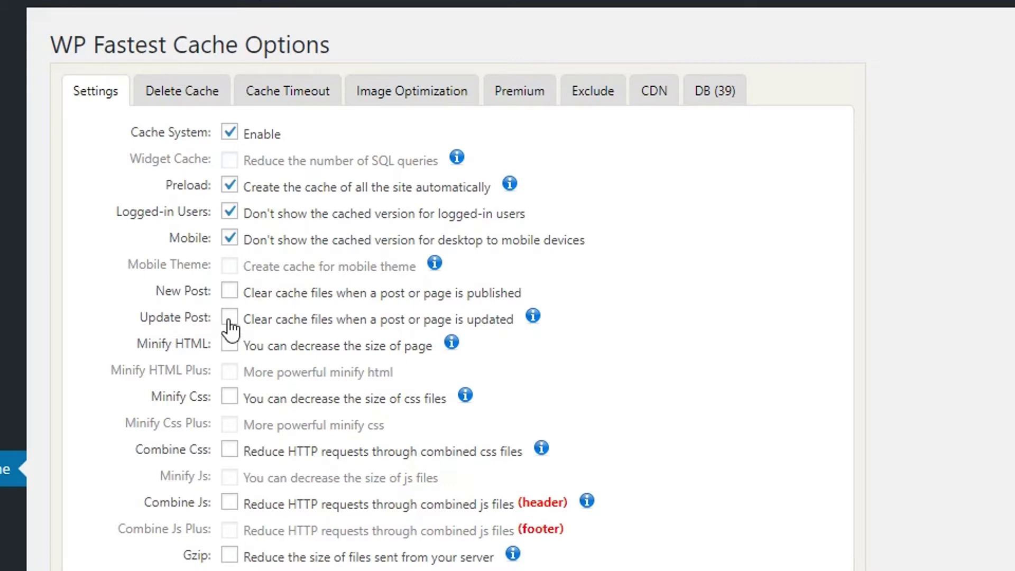
Step: Enable clearing cache on New Post and Update Post, and turn on Minify HTML
click(195, 318)
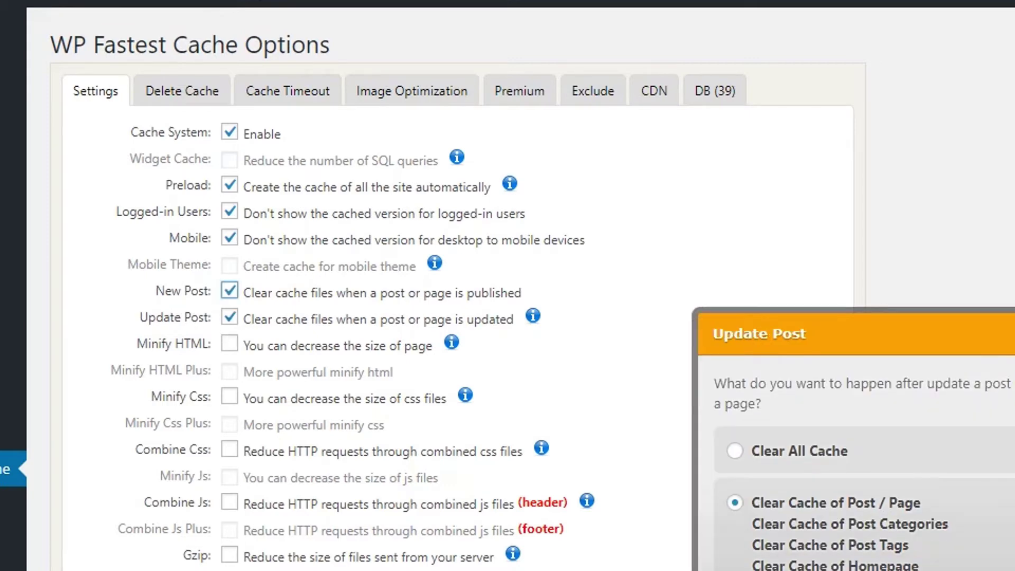
key(Escape)
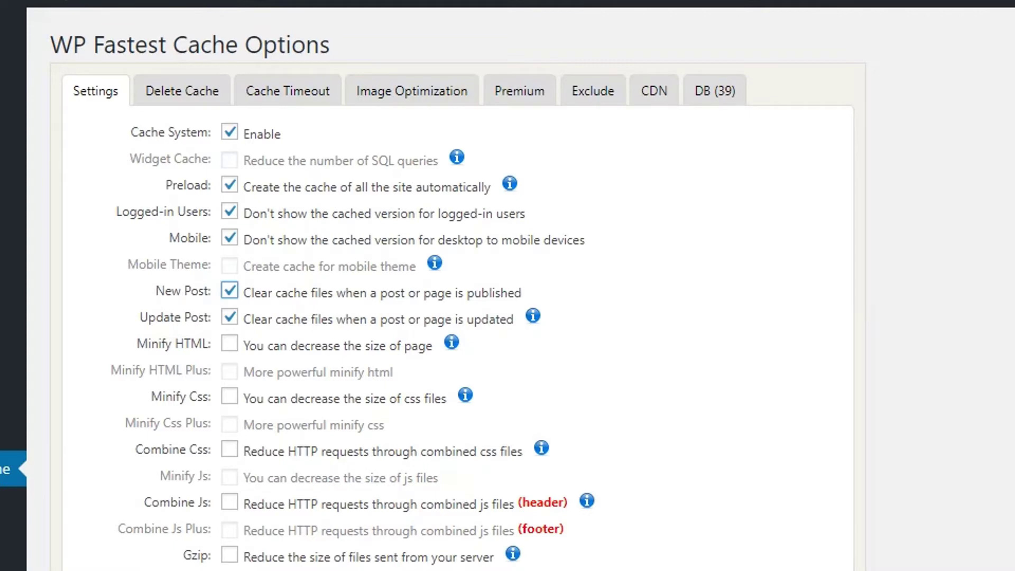
click(230, 294)
click(231, 318)
click(230, 292)
click(229, 317)
click(229, 343)
drag(142, 344, 209, 345)
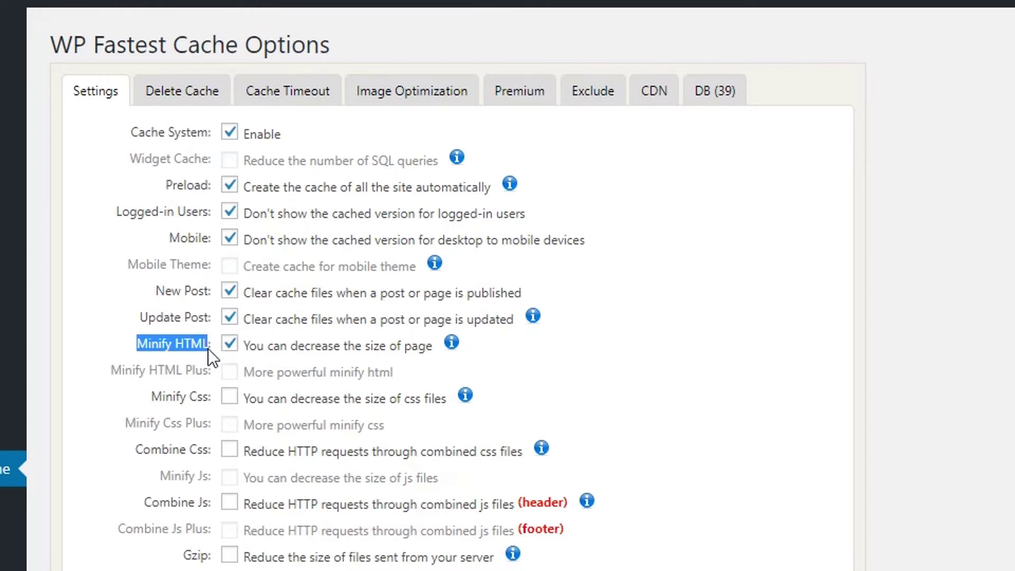
Step: Check the Minify HTML Plus label and turn on Minify Css
click(182, 375)
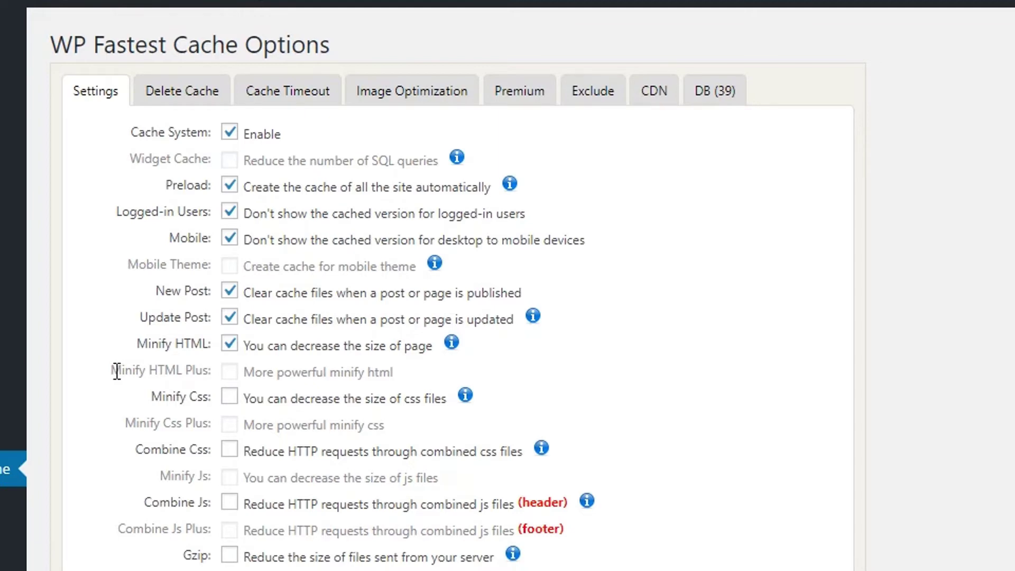
drag(112, 370, 209, 371)
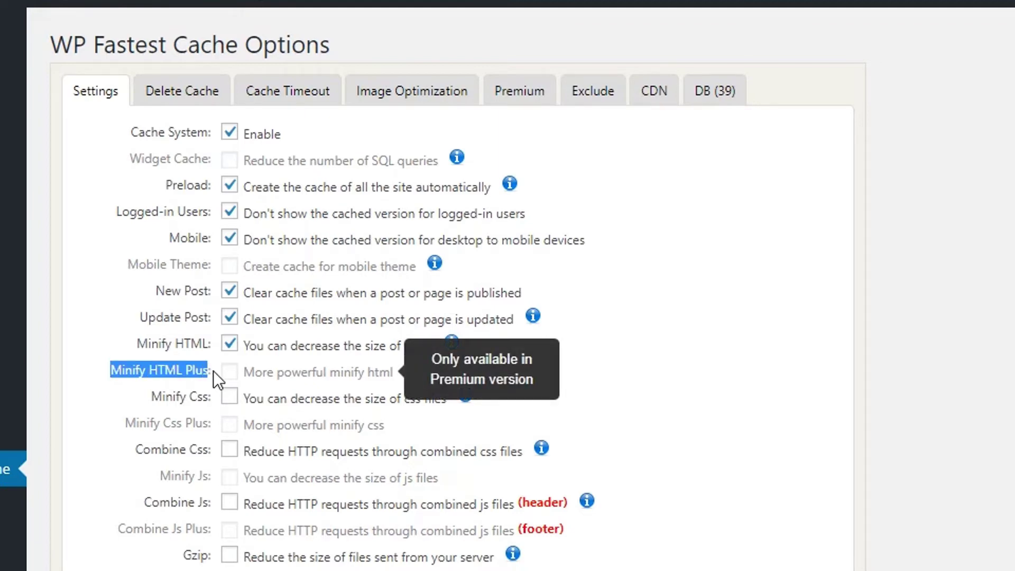
click(112, 398)
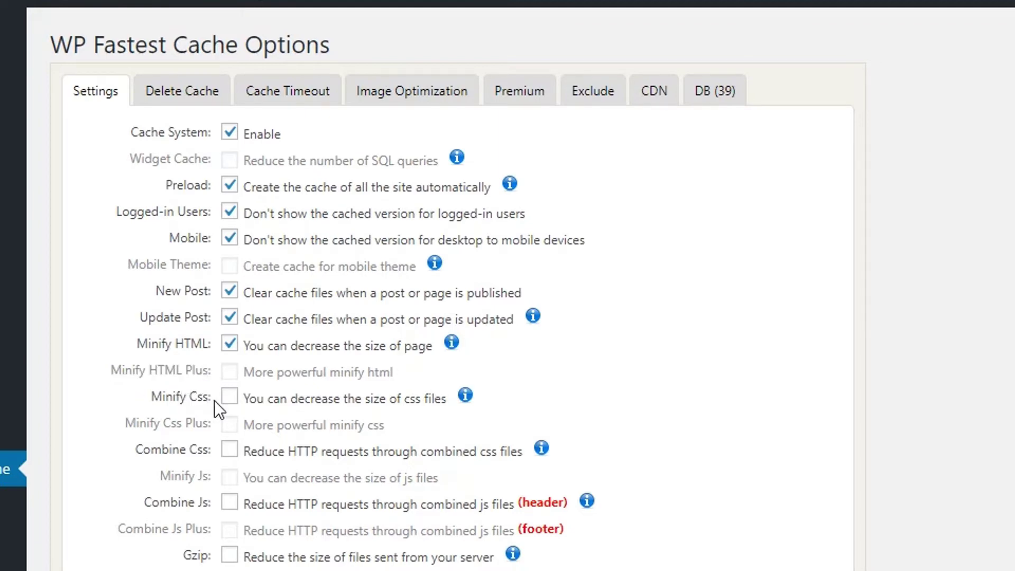
click(230, 397)
Step: Turn on the Combine Css option
drag(136, 449, 211, 455)
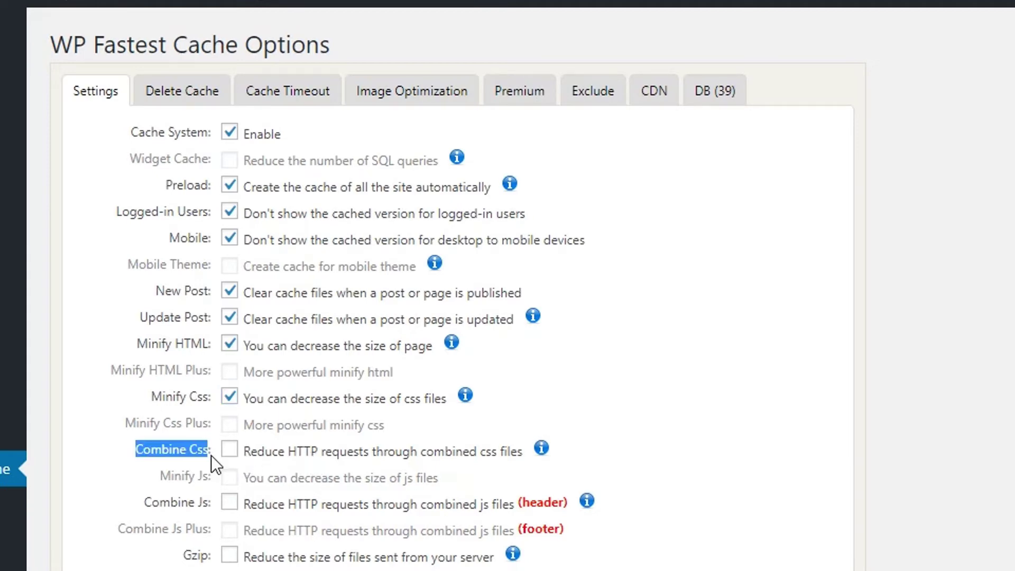
click(136, 458)
drag(136, 449, 194, 450)
click(214, 451)
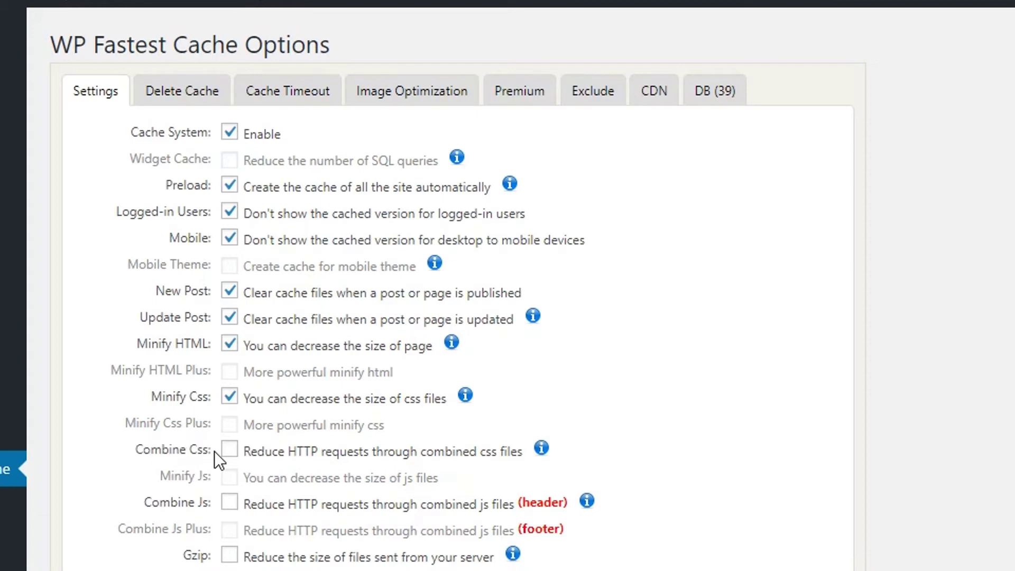
drag(214, 452, 140, 458)
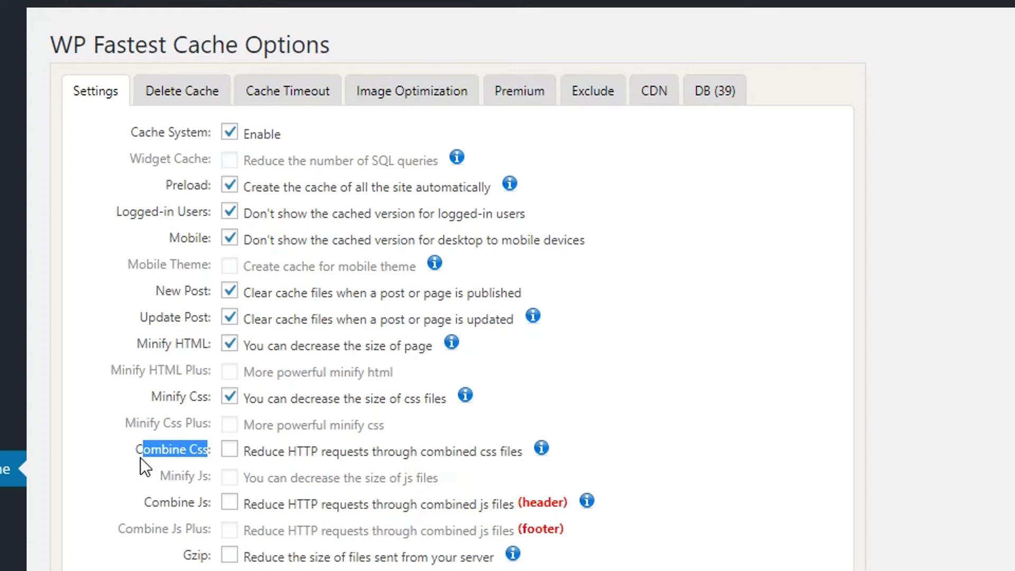
click(228, 450)
click(137, 479)
Step: Turn on Combine Js and Gzip compression
click(229, 507)
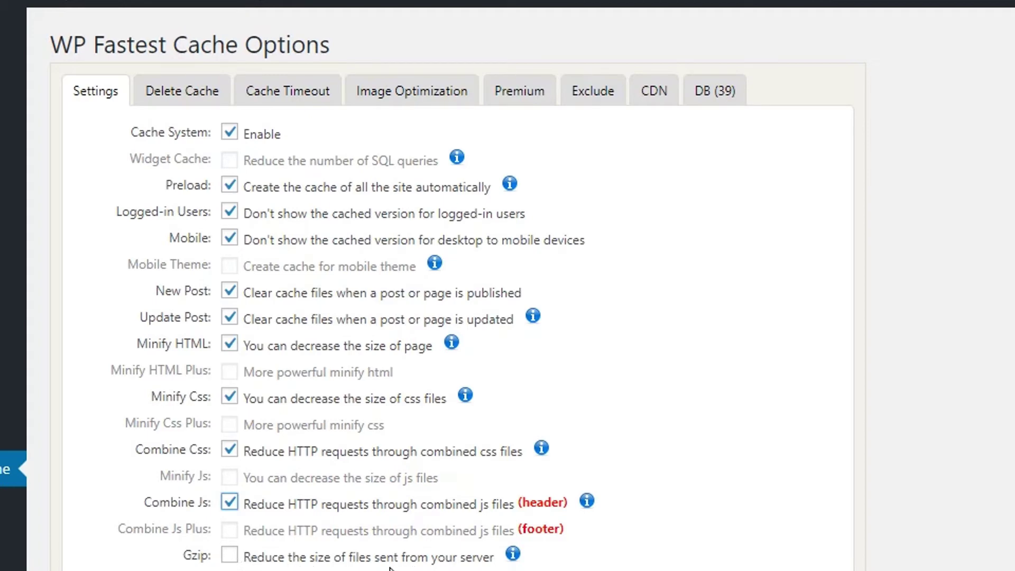
click(229, 555)
drag(184, 554, 210, 555)
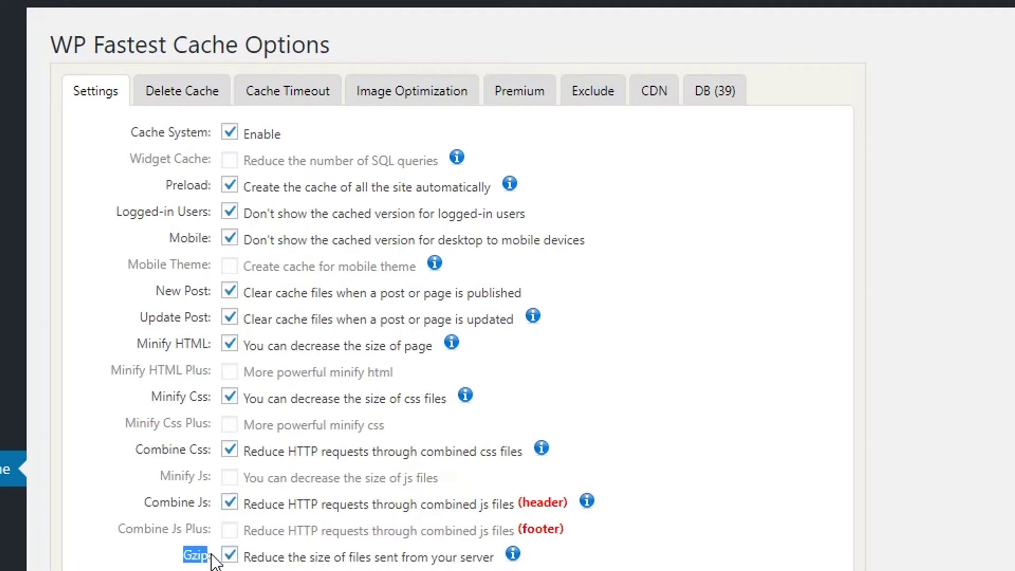
click(159, 559)
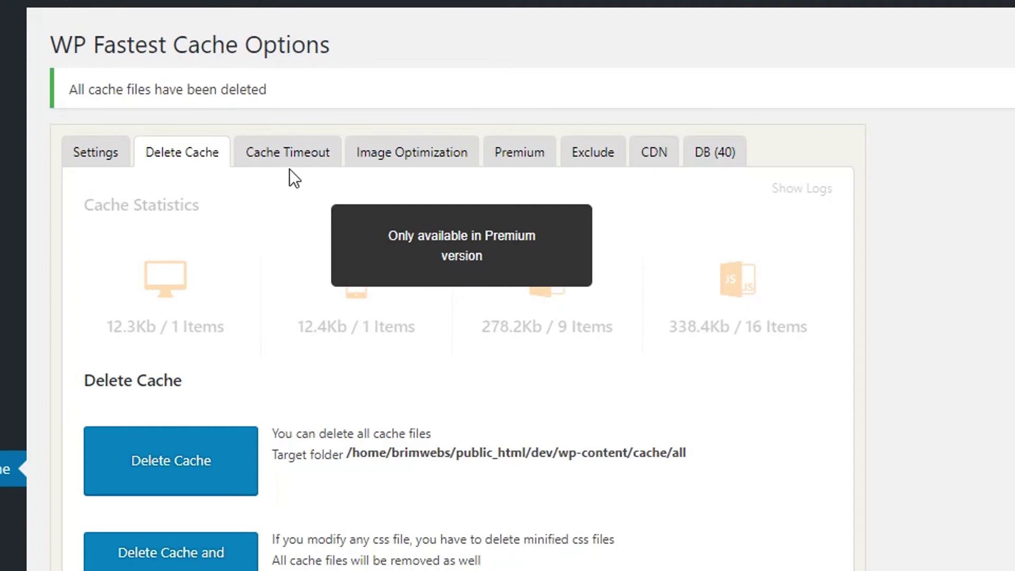
Step: Switch to the Cache Timeout tab to see its empty Timeout Rules section
click(285, 155)
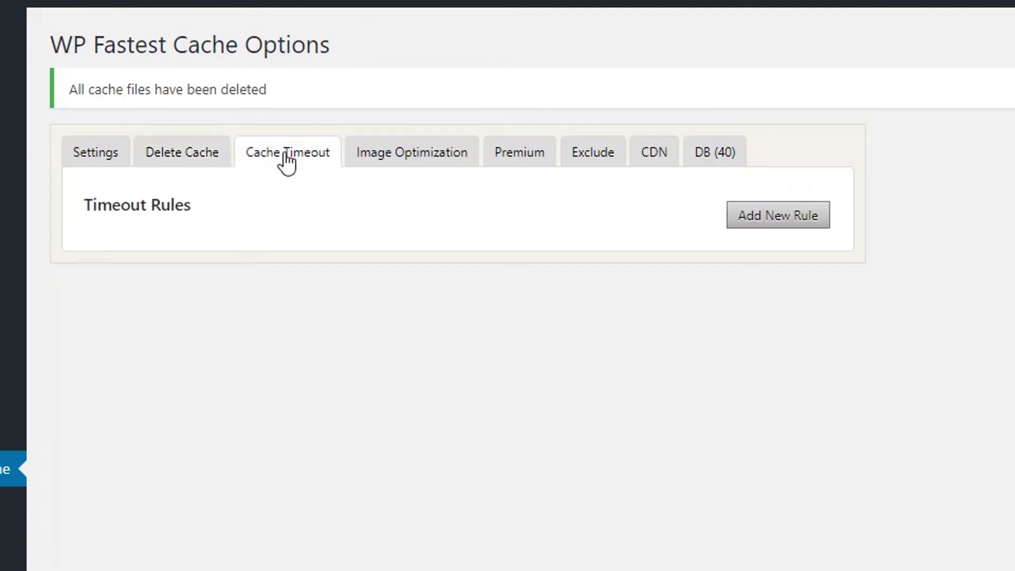
Step: Add a timeout rule matching All pages that deletes the cache Once an Hour
click(756, 218)
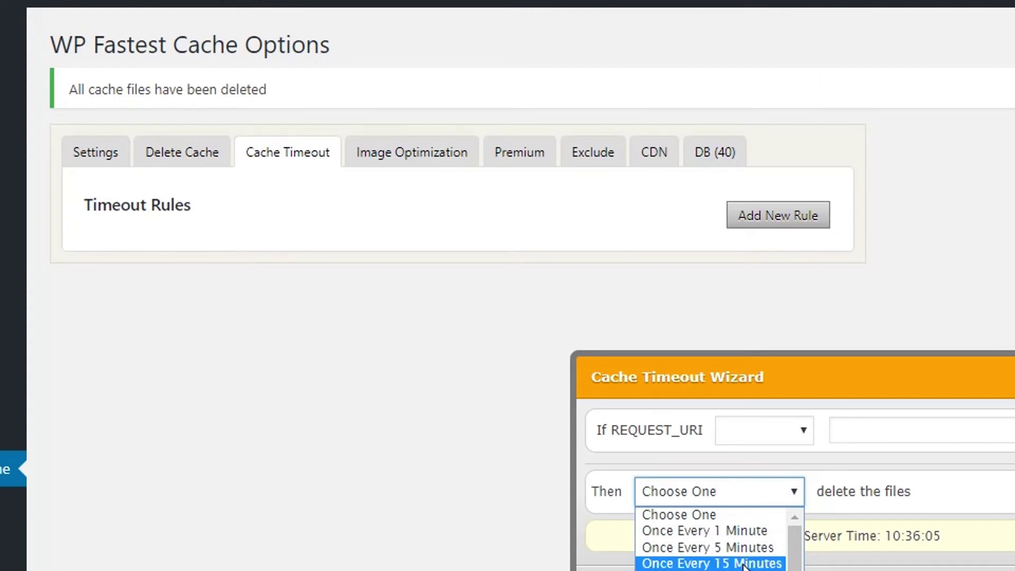
click(710, 570)
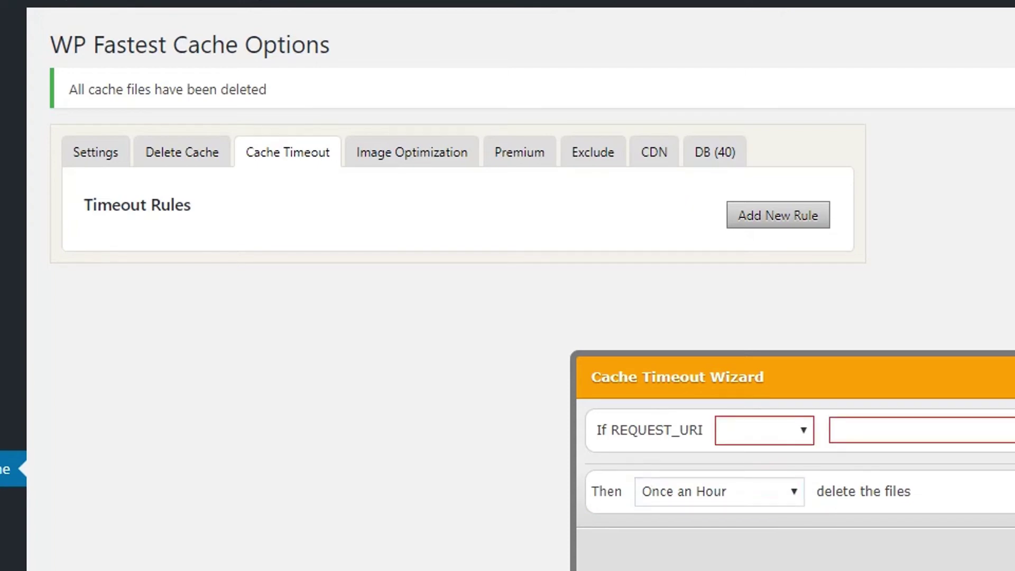
click(781, 423)
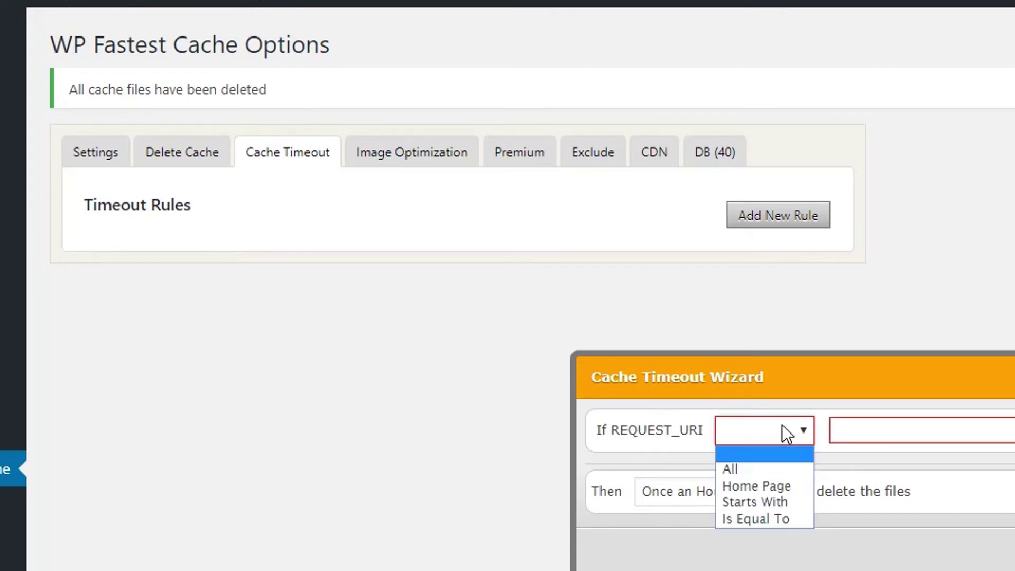
click(772, 465)
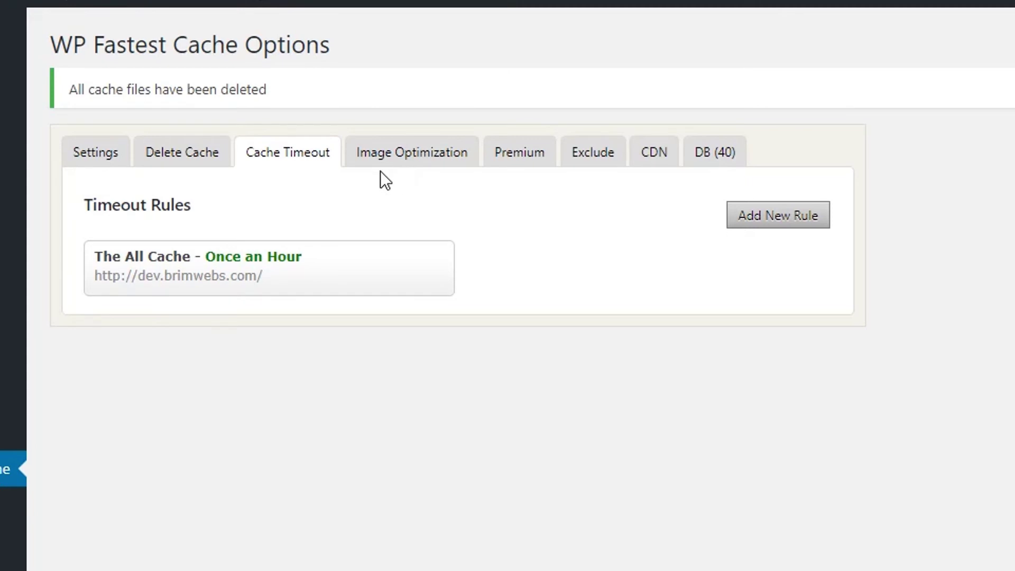
click(407, 158)
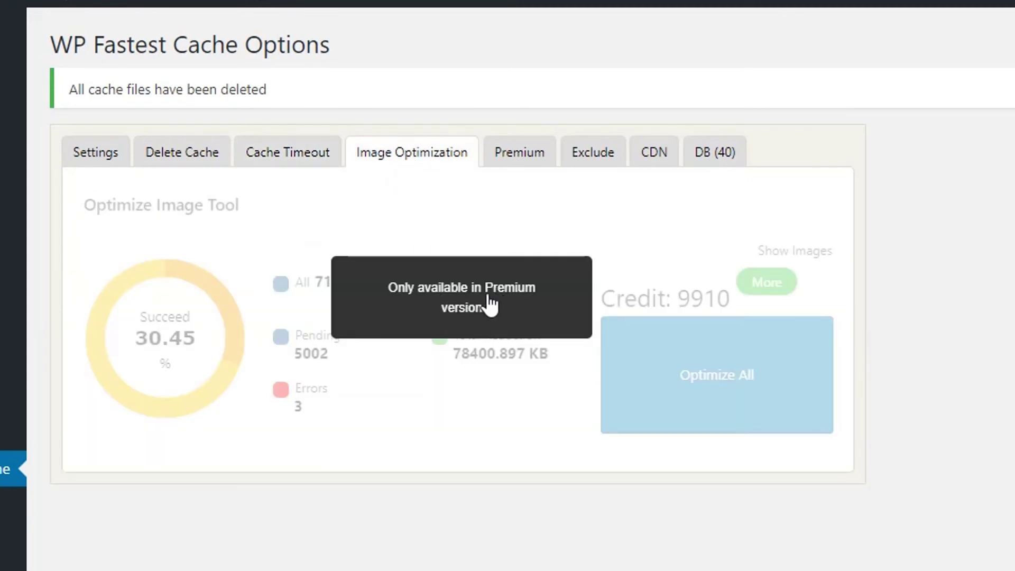
Step: Browse the Premium tab, then the Exclude tab with its default exclusion rules
click(522, 160)
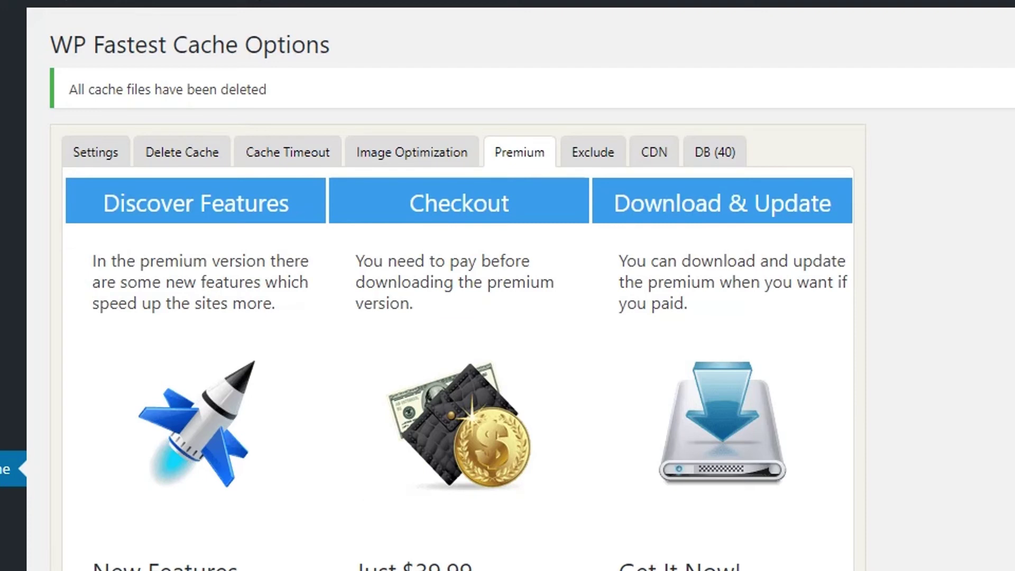
click(596, 154)
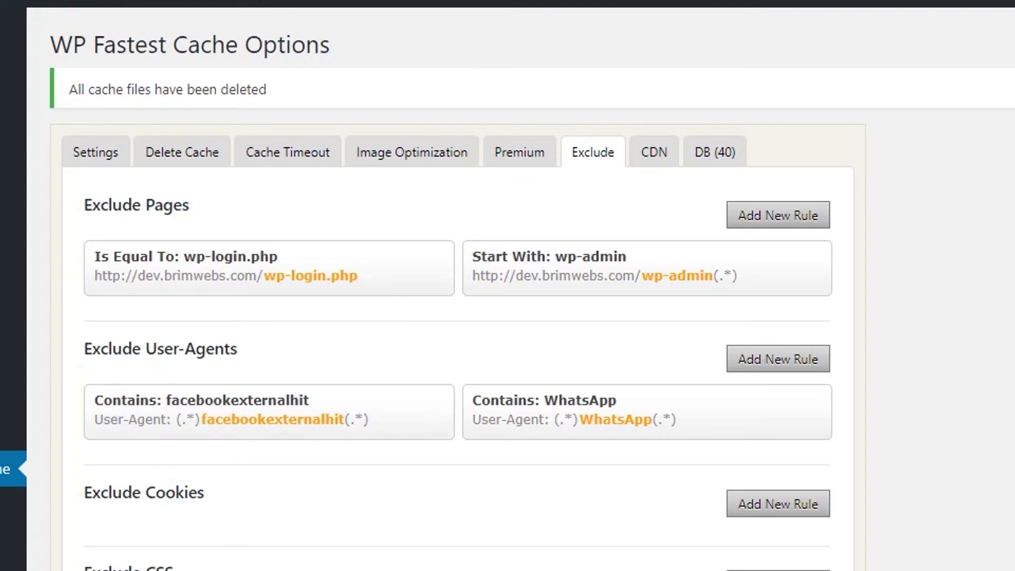
Step: Preview the Other CDN Providers setup on the CDN tab, then dismiss it without saving
click(651, 160)
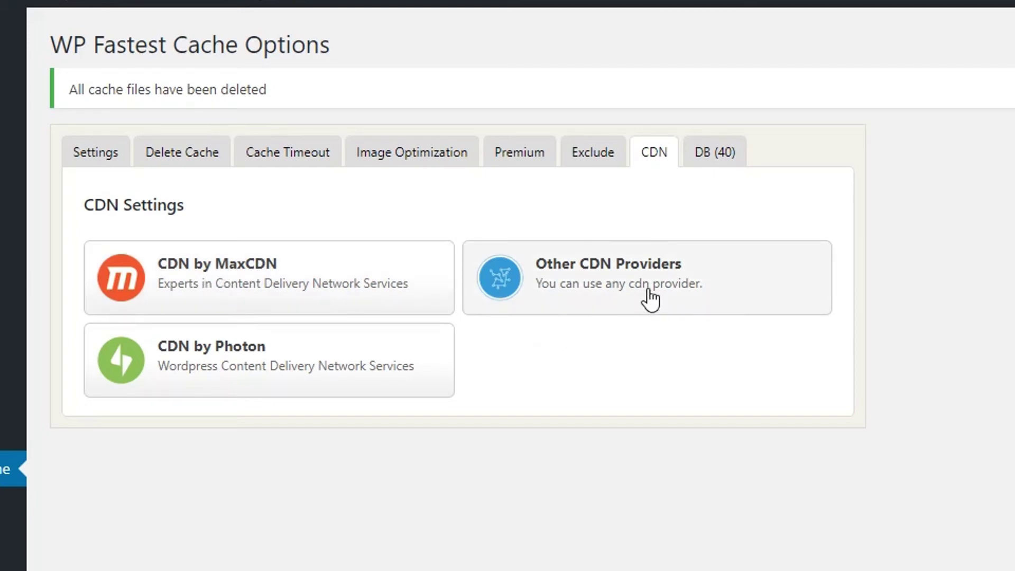
click(594, 291)
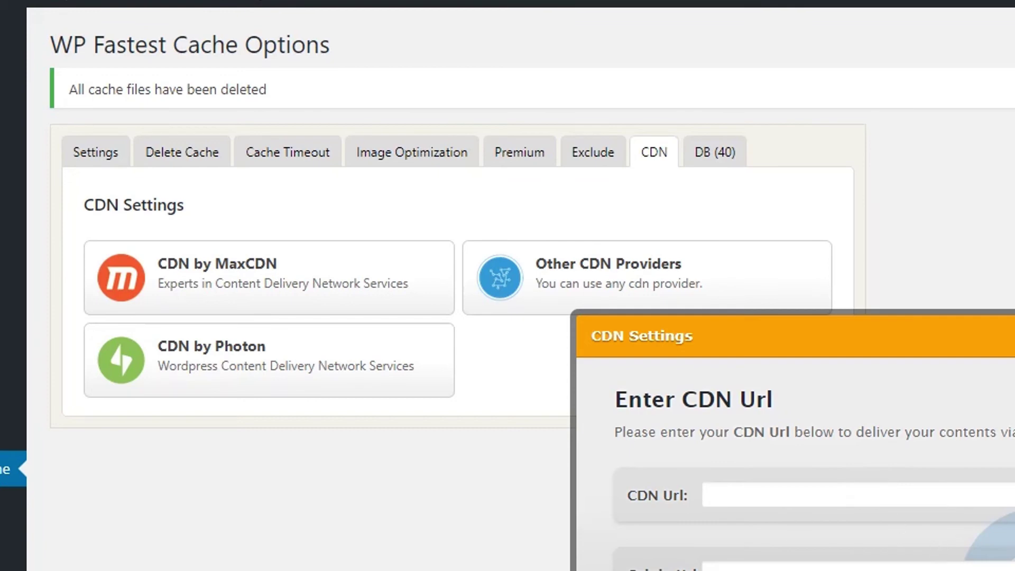
key(Escape)
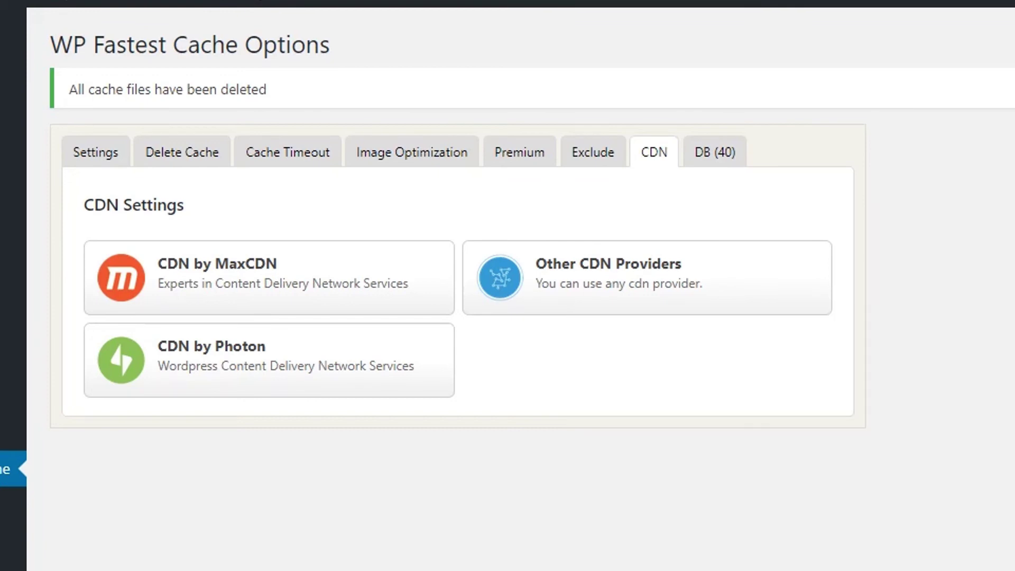
click(707, 155)
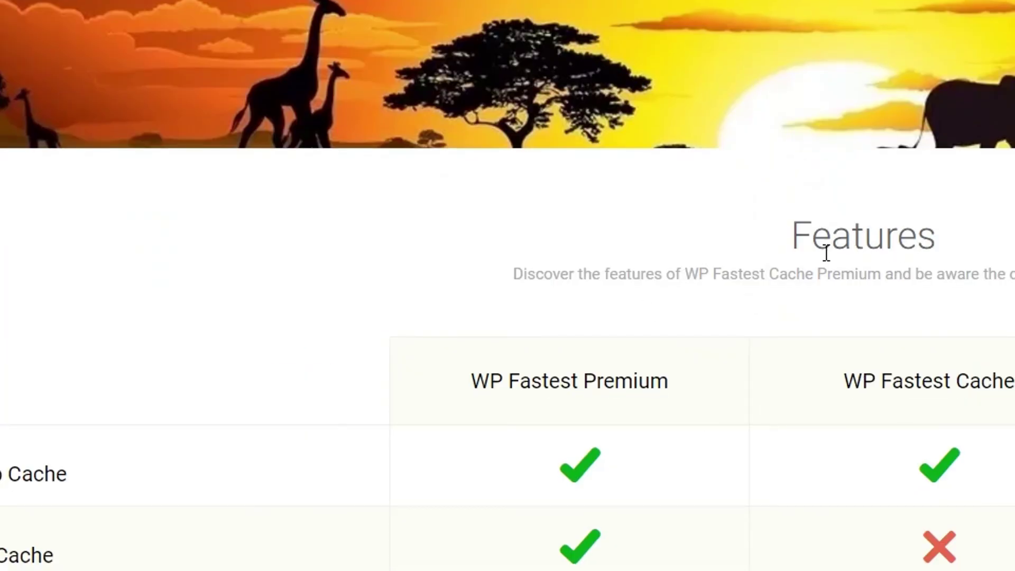
Step: Scroll down the wpfastestcache.com Features table comparing WP Fastest Premium with the free plugin
scroll(917, 254, down, 4)
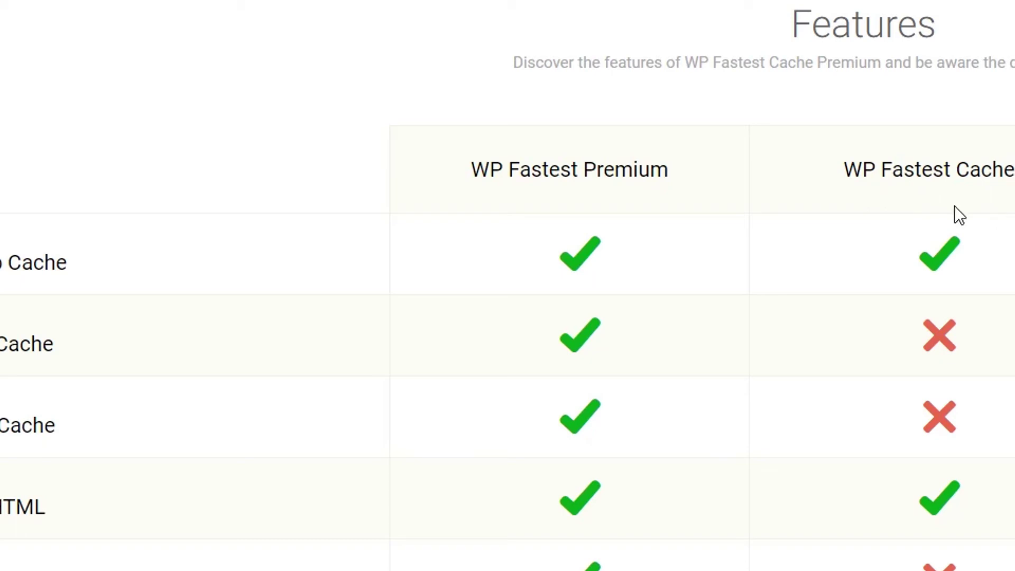
scroll(507, 285, down, 20)
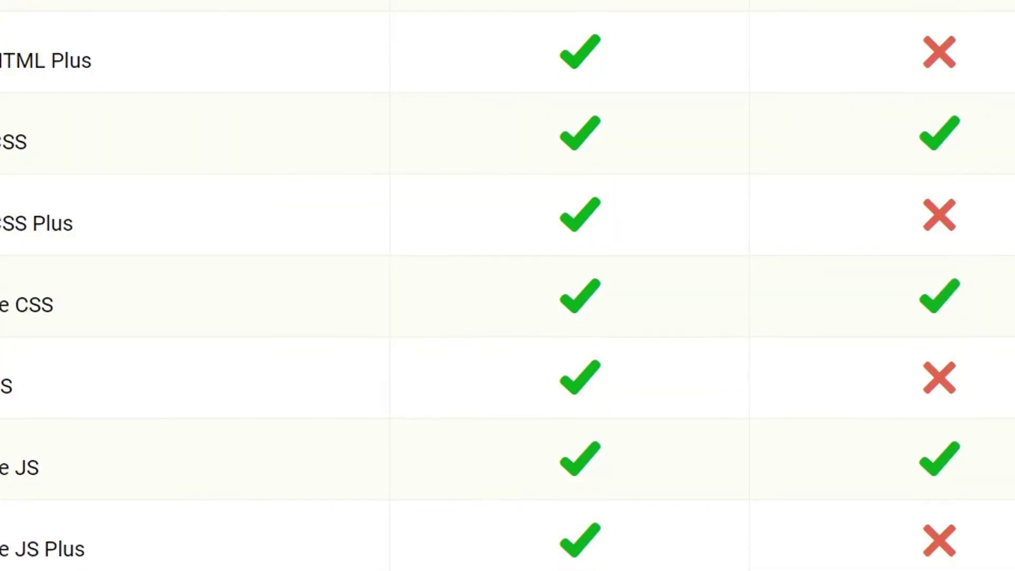
scroll(508, 285, down, 8)
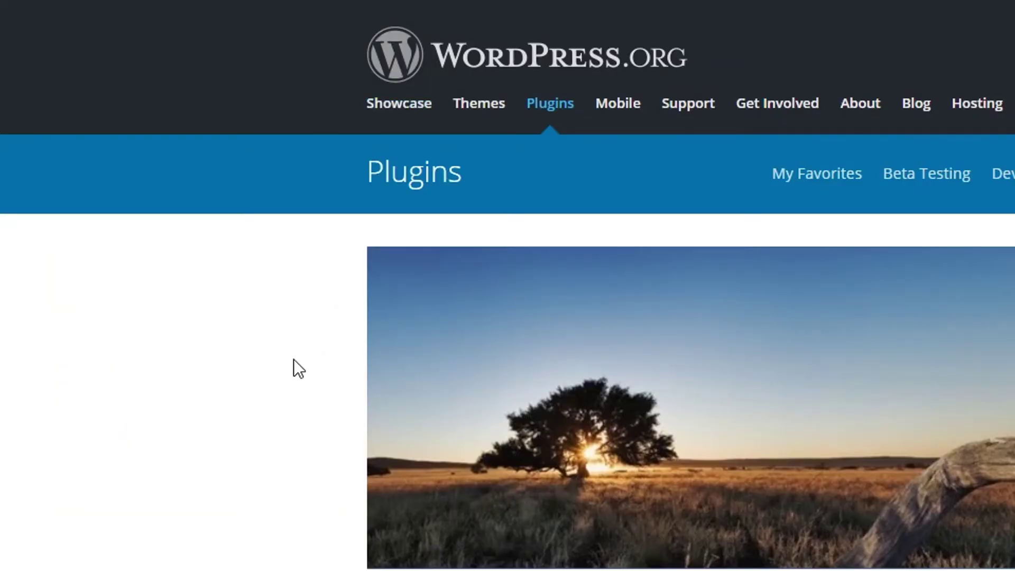
Step: Scroll through the WordPress.org WP Fastest Cache Description, Features, Languages and Screenshots, then back up
scroll(295, 366, down, 1)
scroll(650, 315, down, 5)
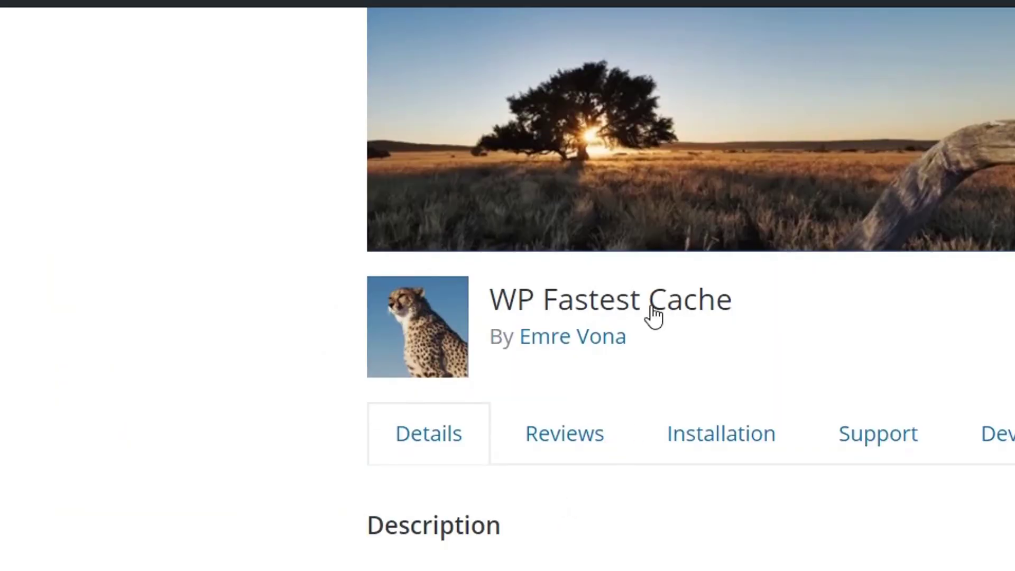
scroll(652, 369, down, 8)
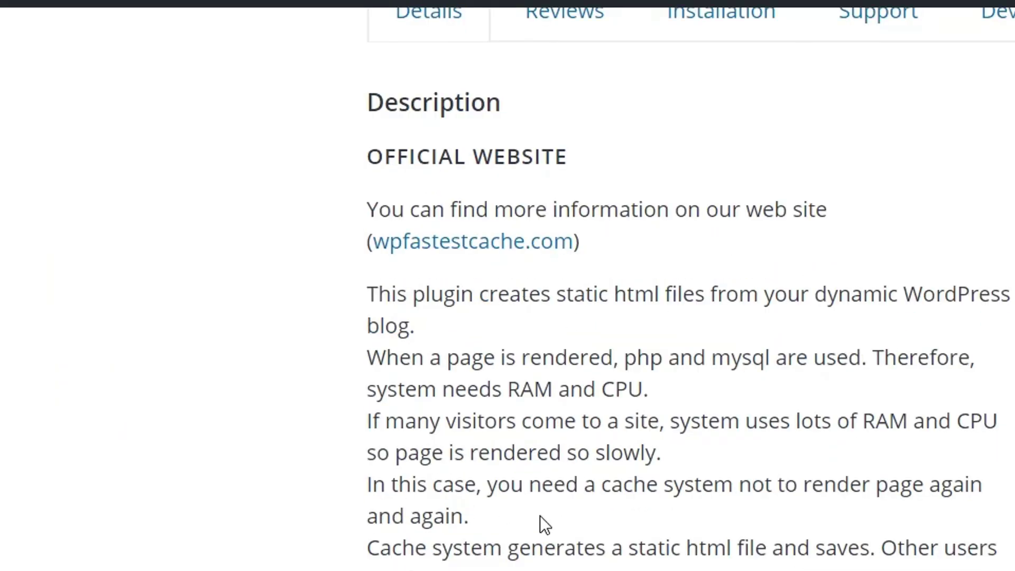
scroll(600, 478, down, 2)
scroll(503, 427, down, 20)
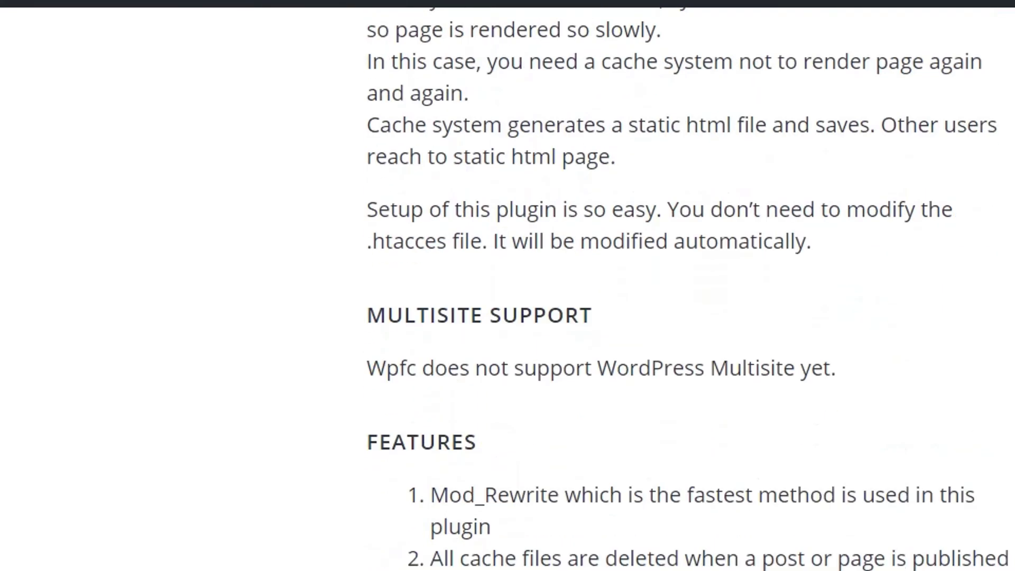
scroll(683, 290, down, 4)
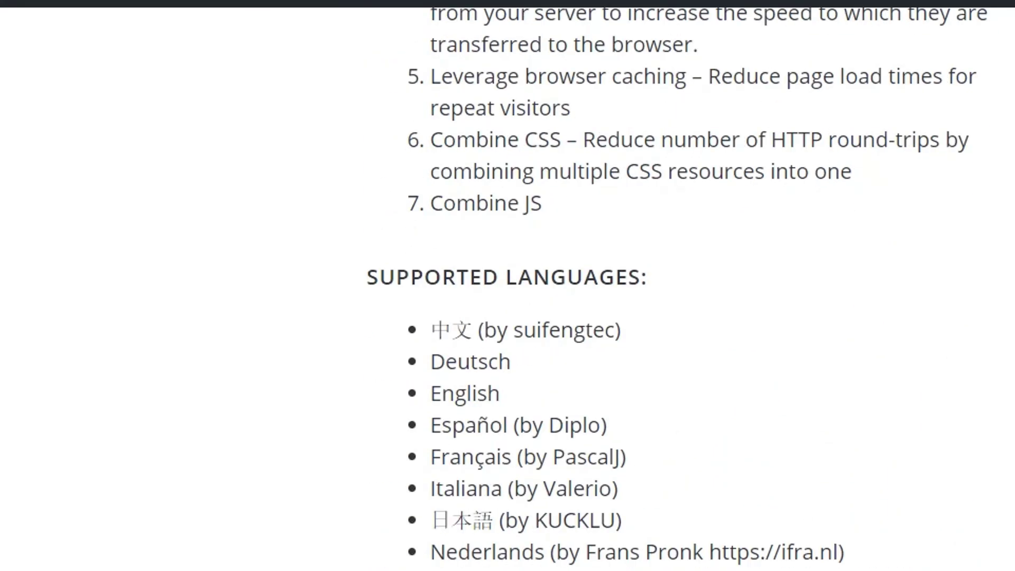
scroll(597, 513, down, 17)
scroll(597, 512, up, 20)
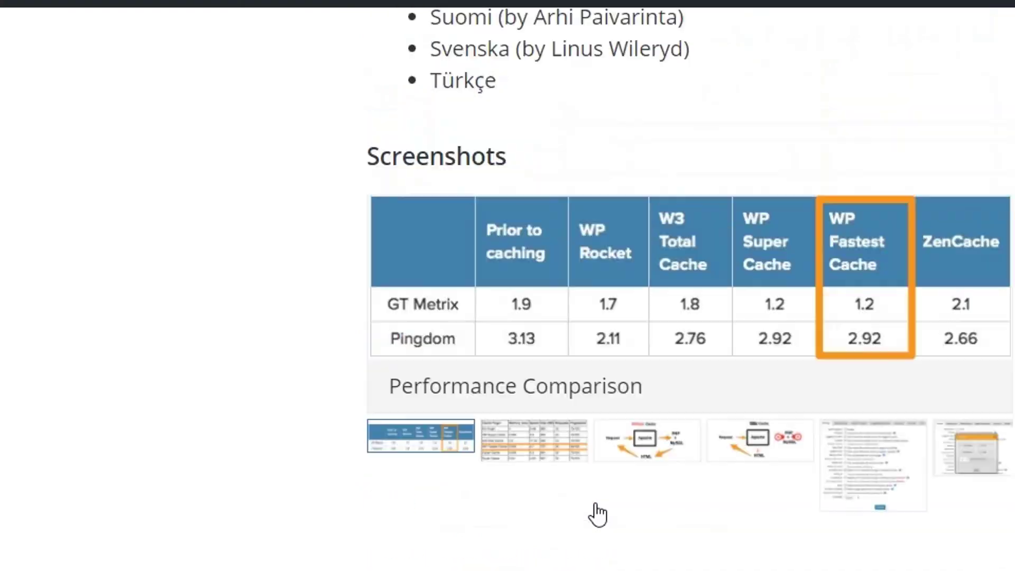
scroll(597, 512, up, 20)
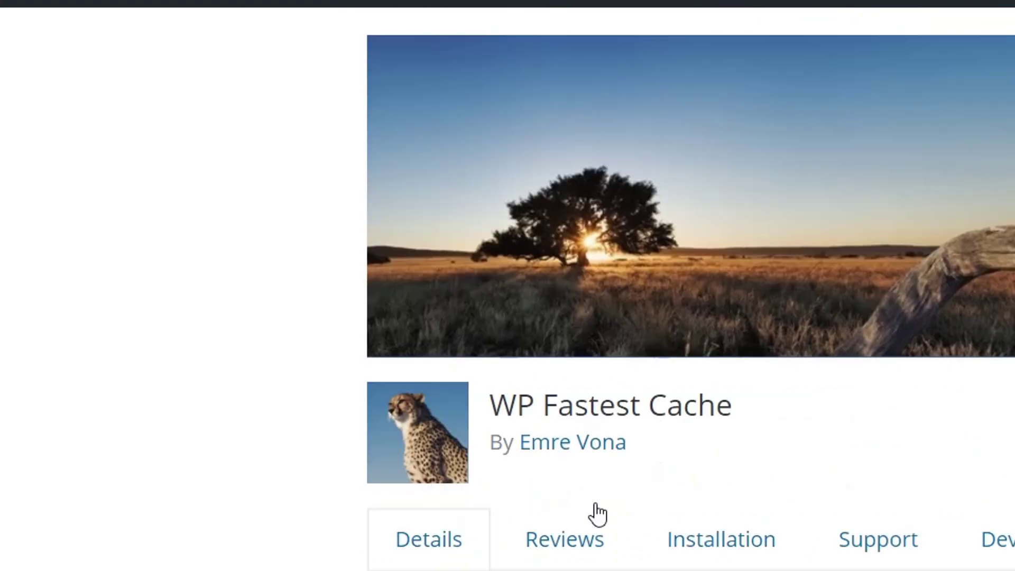